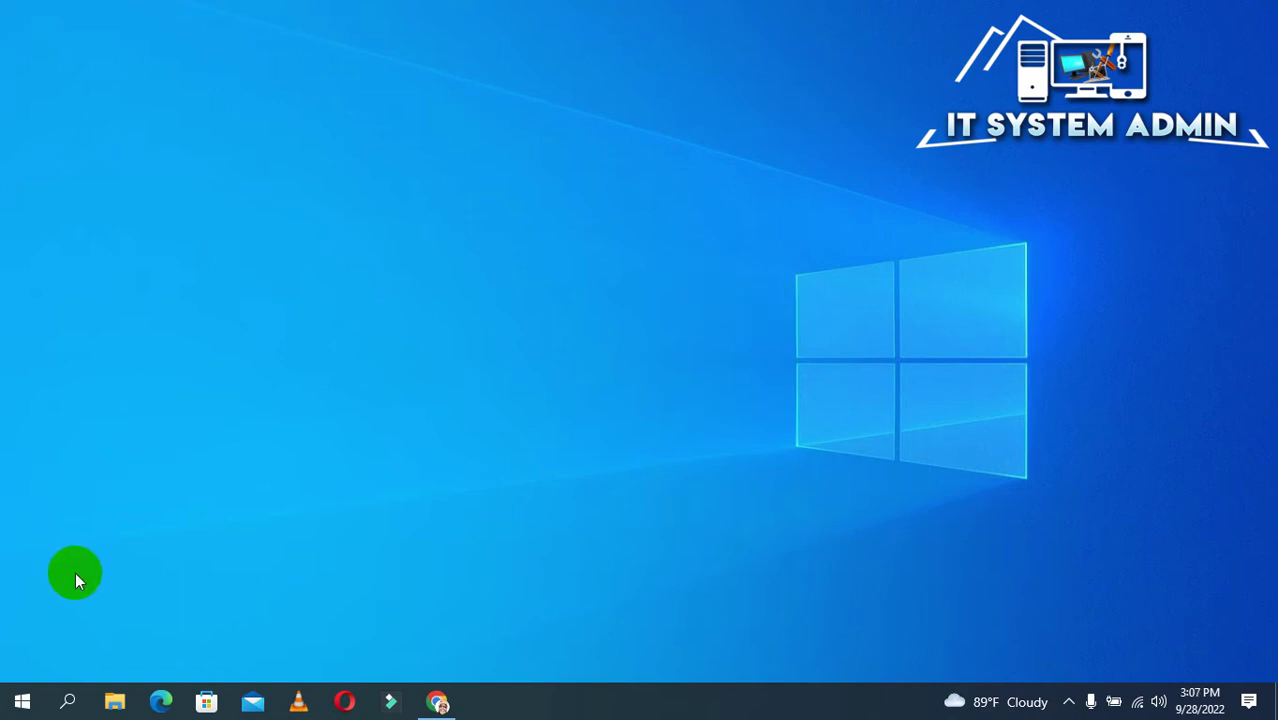
Try to open the network computer \\10.17.64.213 from the Run dialog, and dismiss the resulting dialog.
right_click(24, 703)
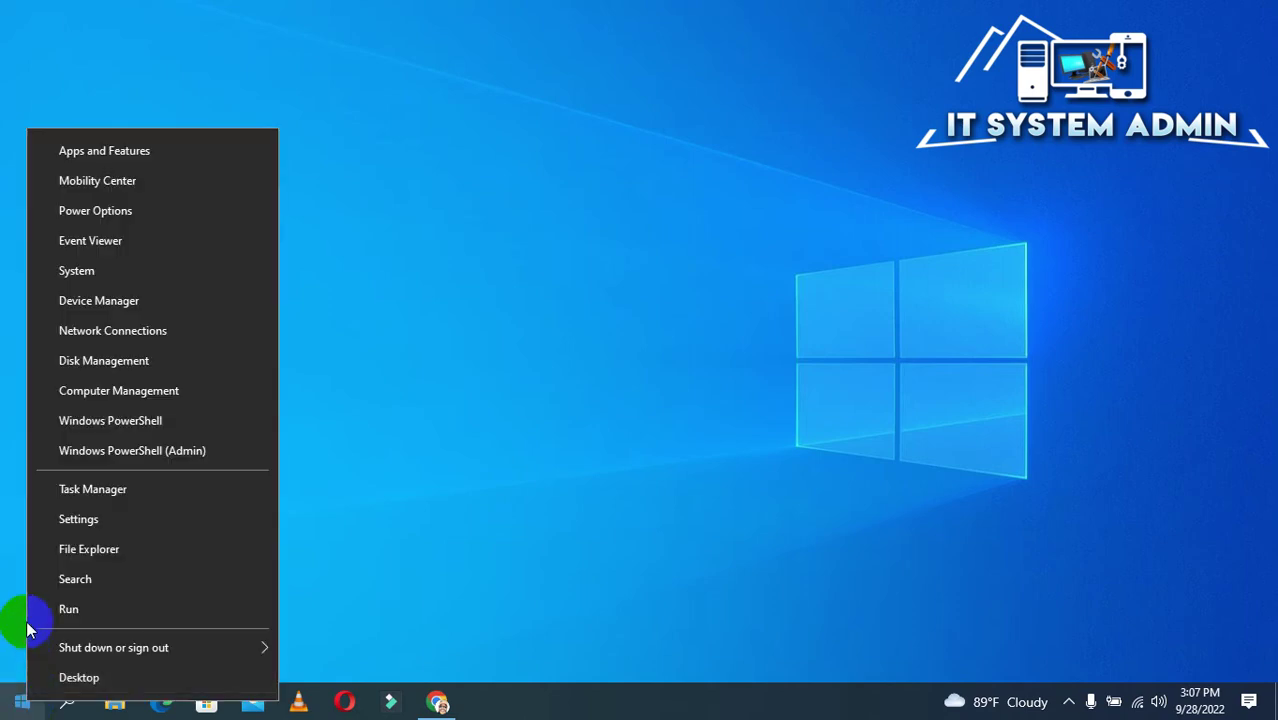
click(83, 612)
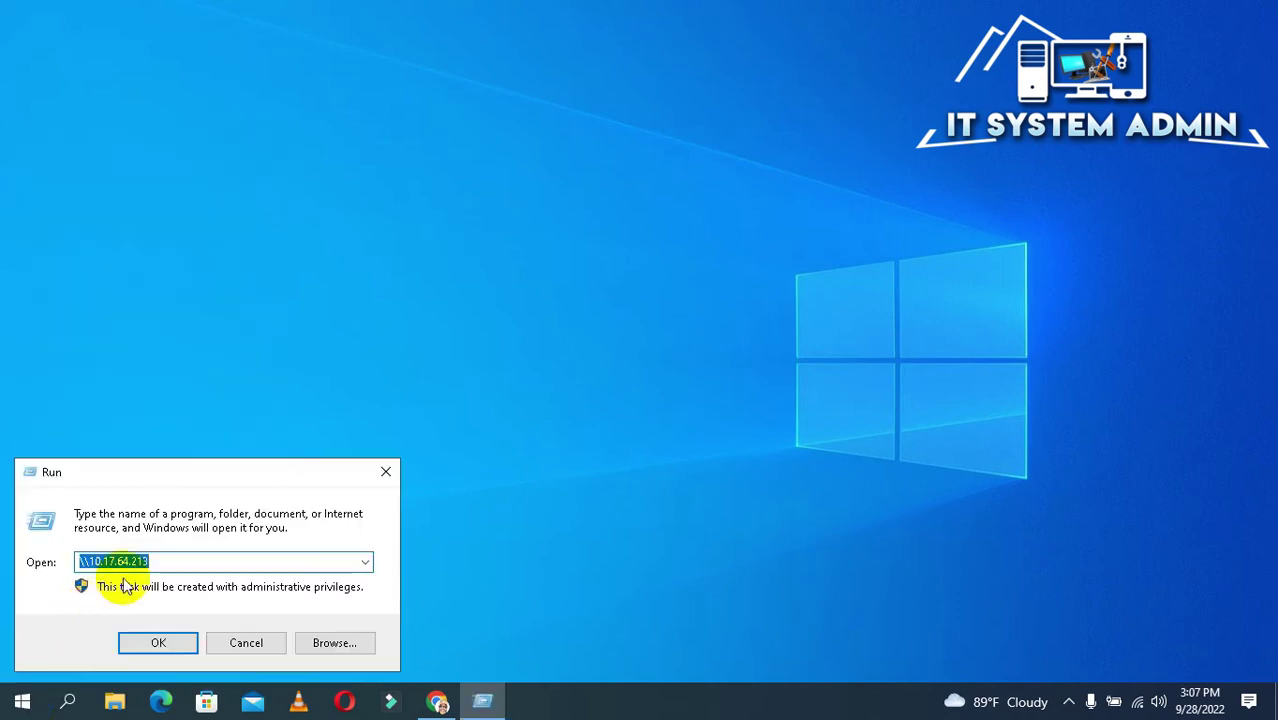
click(155, 561)
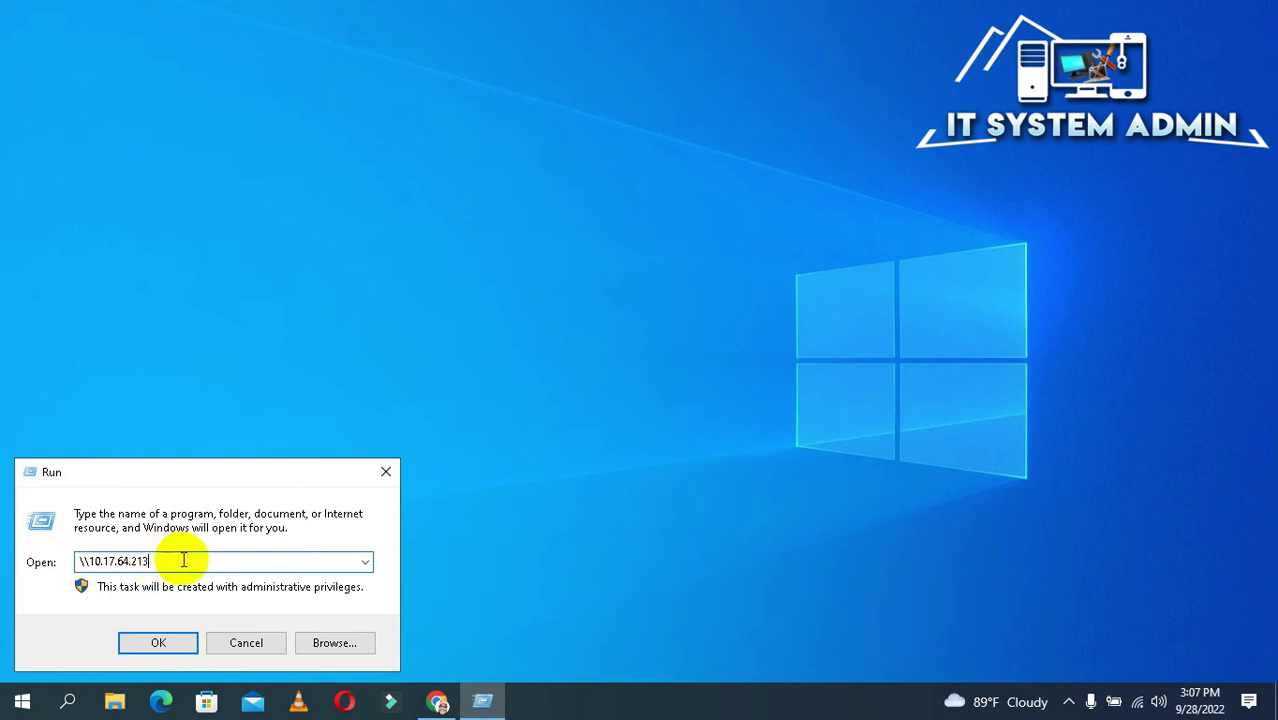
click(160, 642)
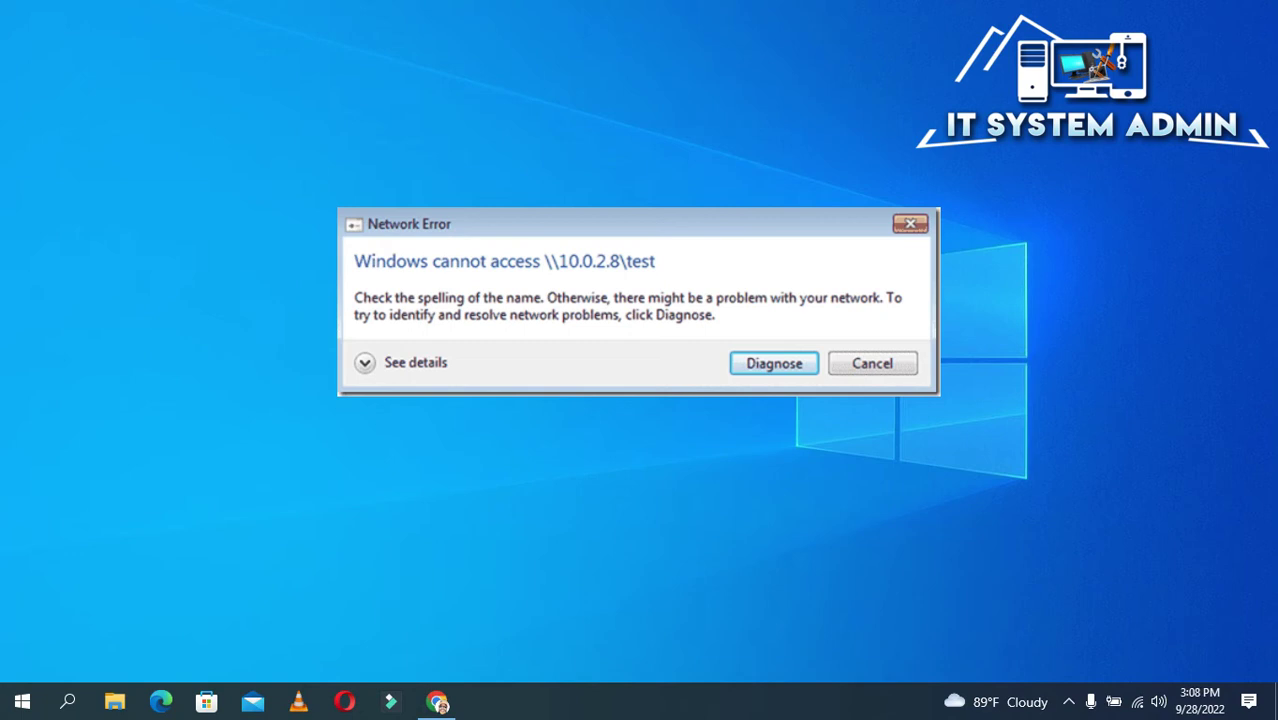
key(Escape)
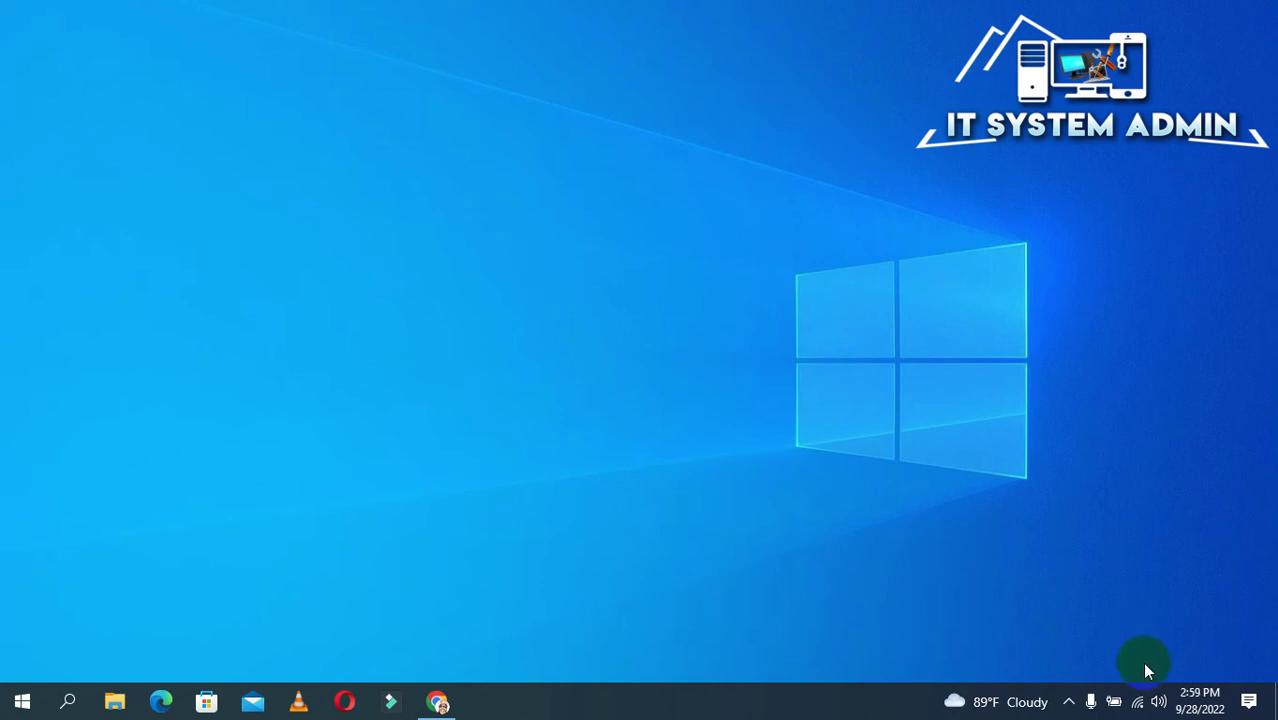
Open the advanced sharing settings of the Network and Sharing Center from the Network & Internet settings.
mouse_move(1137, 688)
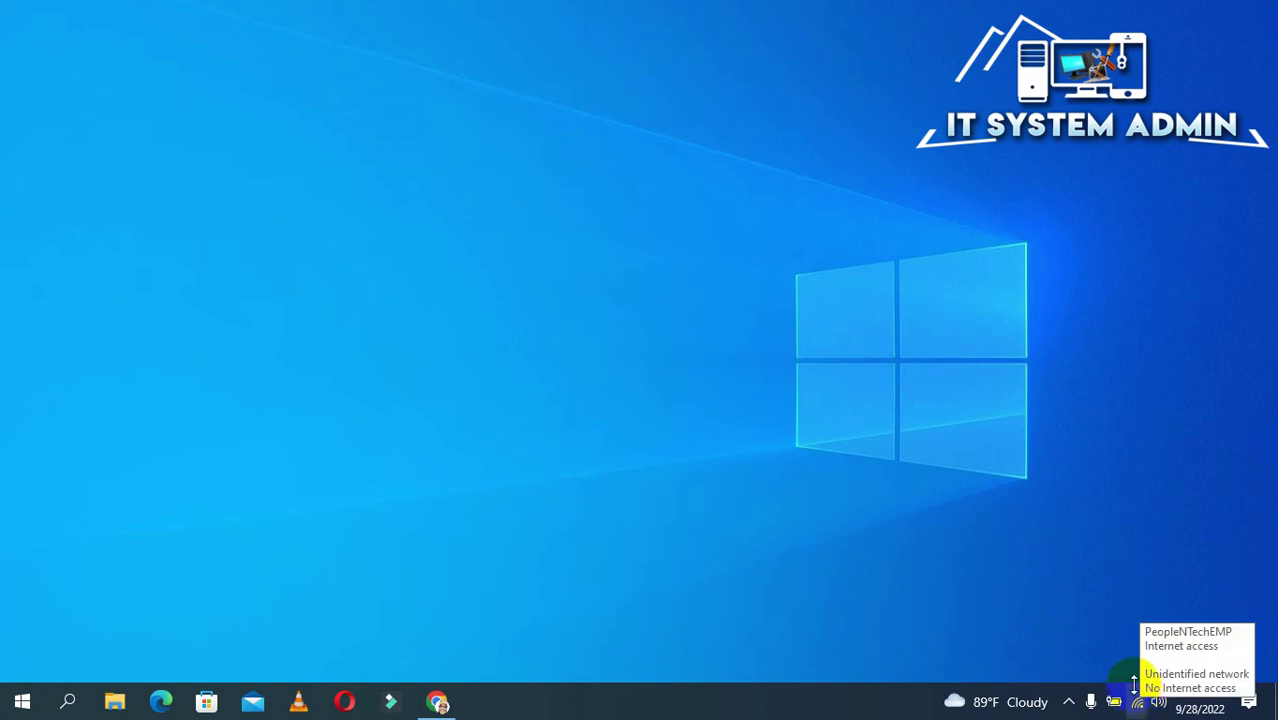
right_click(1139, 700)
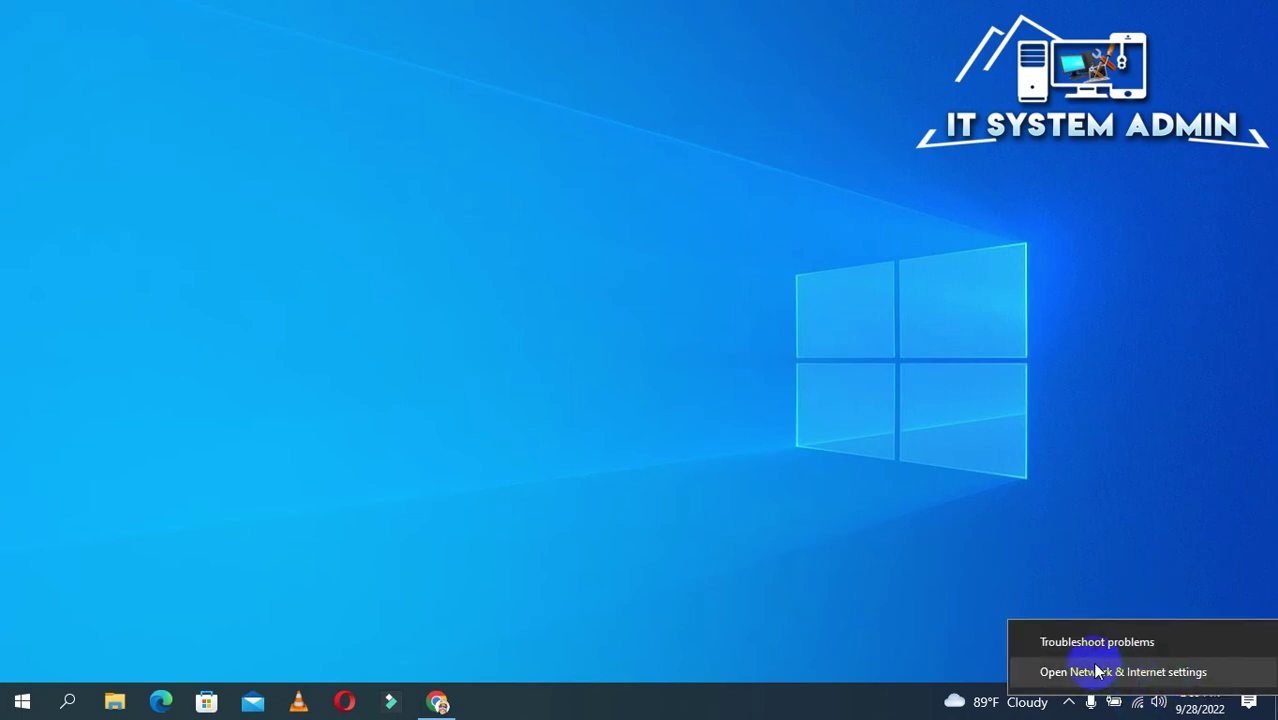
click(1146, 673)
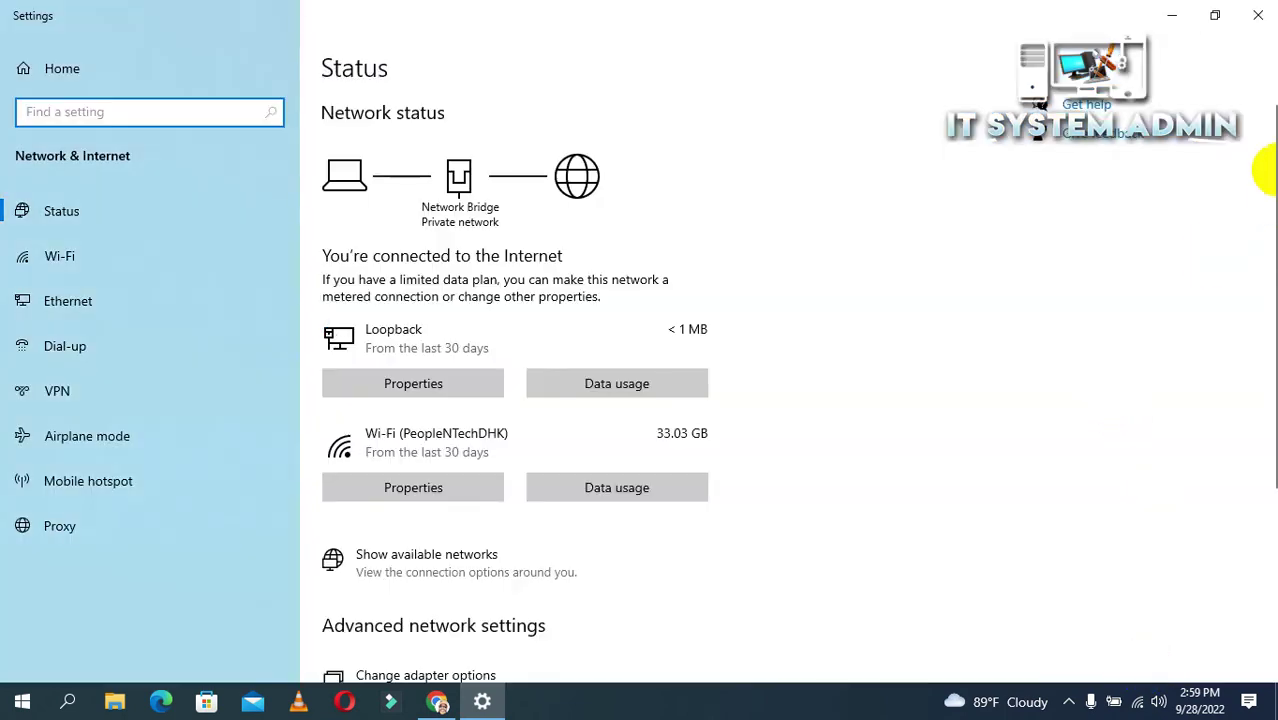
drag(1264, 205, 1247, 355)
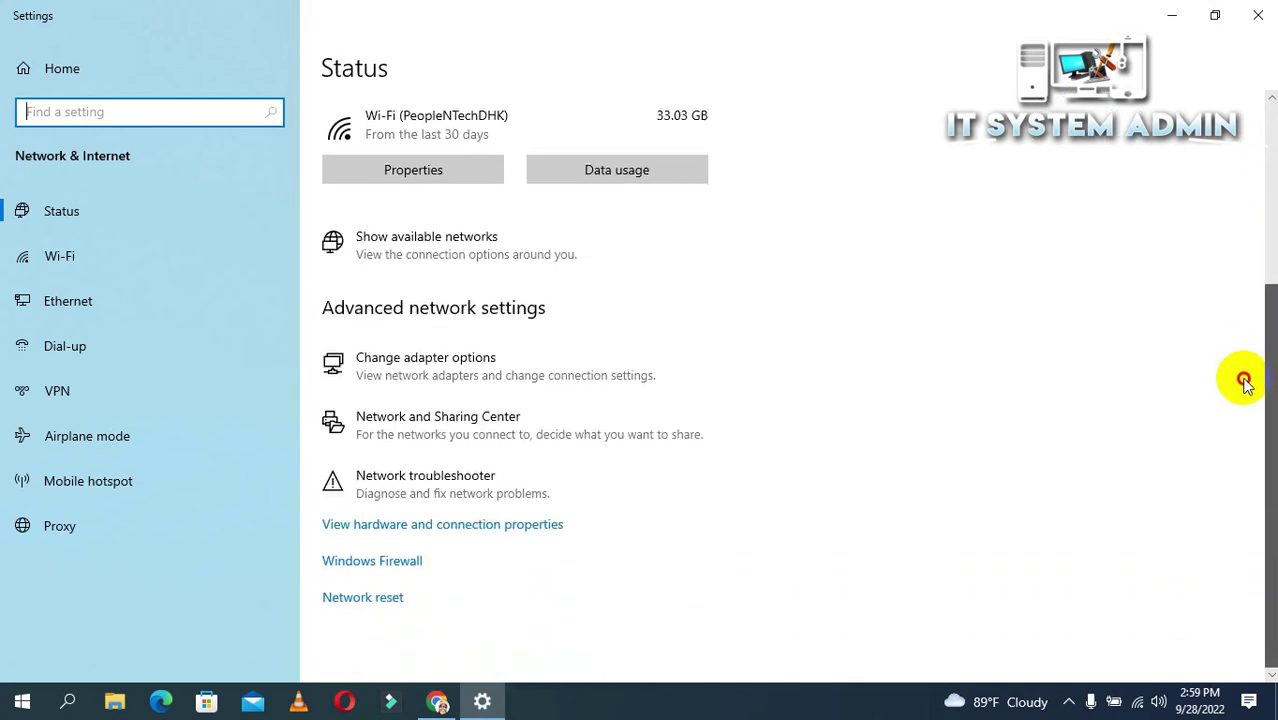
click(485, 425)
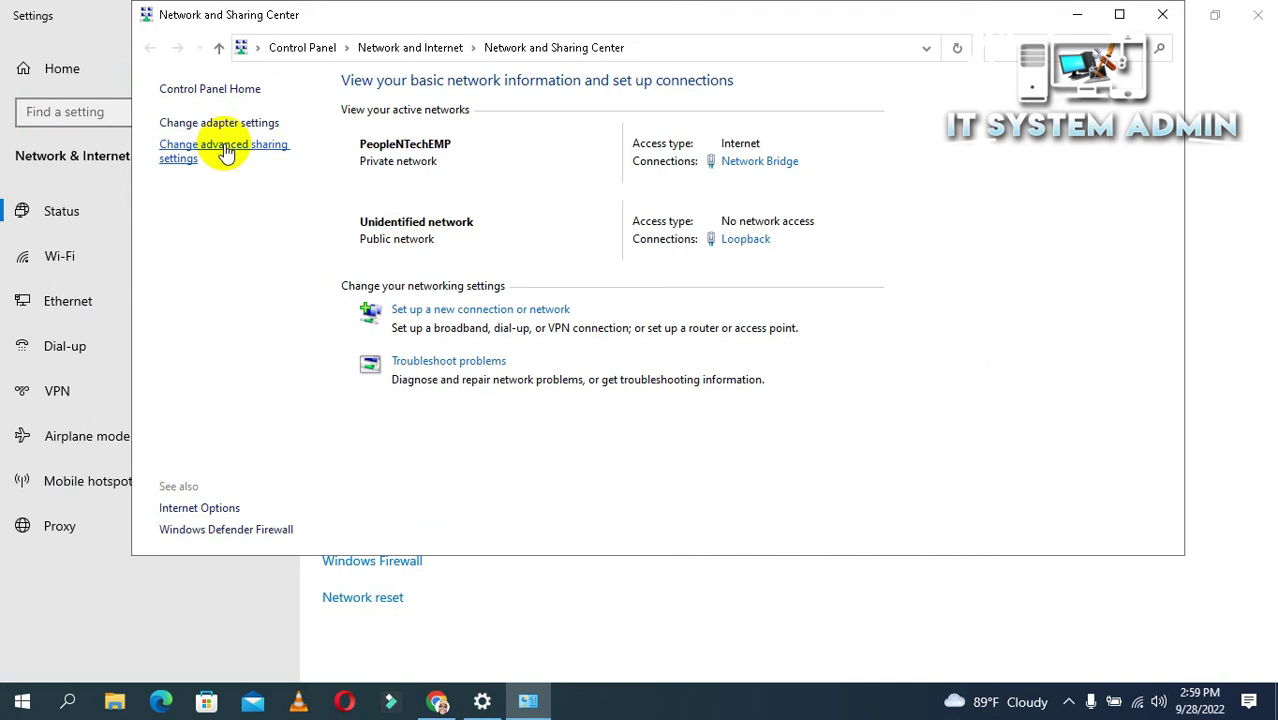
click(226, 150)
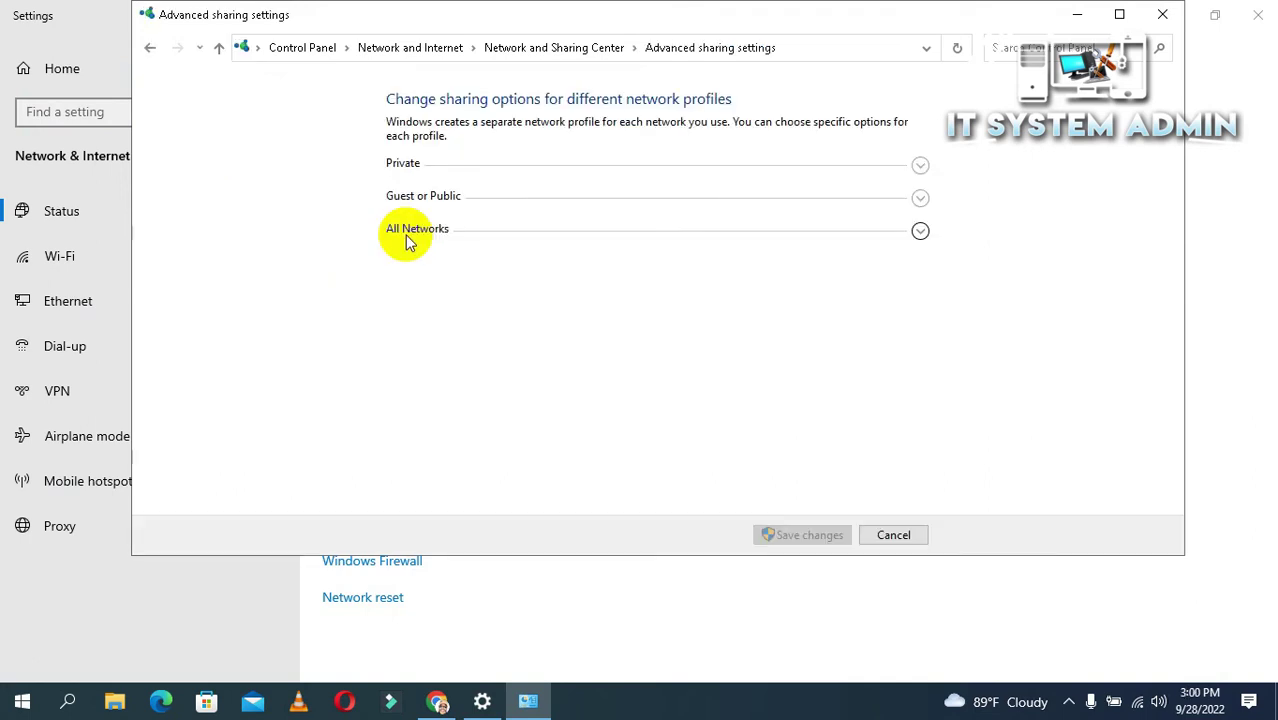
Turn off password protected sharing for All Networks, save the changes and close the network settings windows.
click(920, 232)
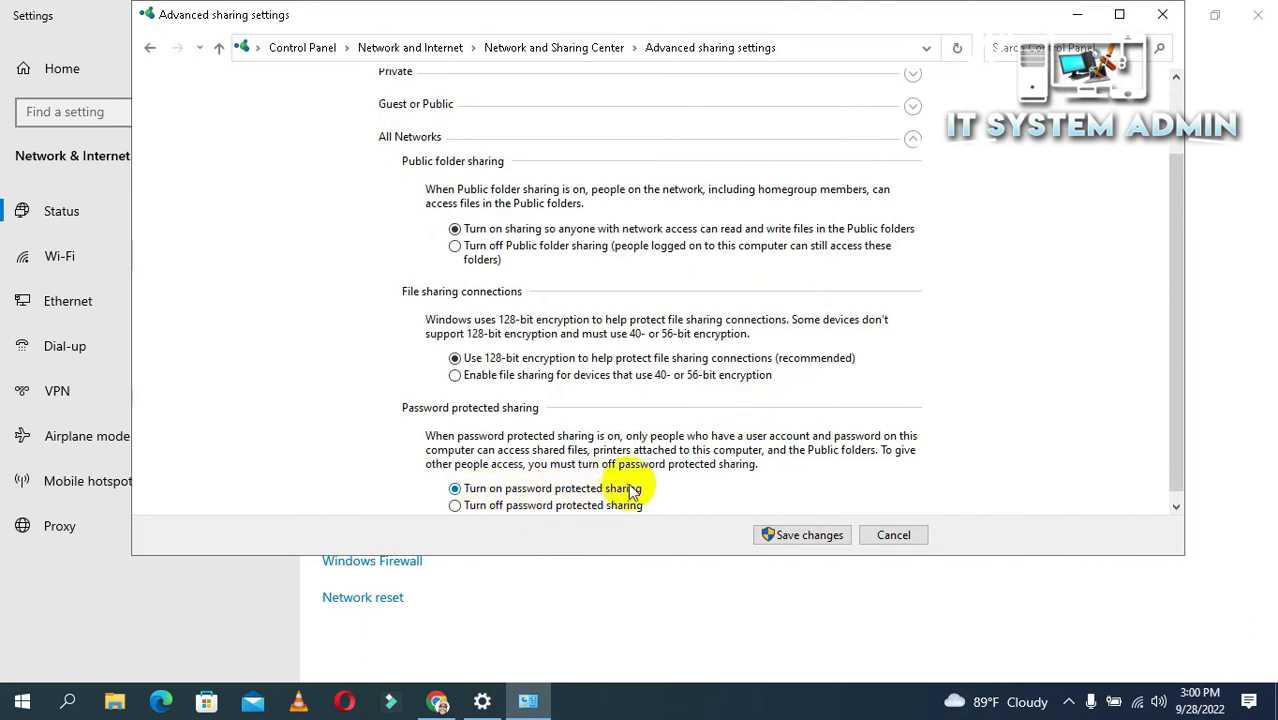
click(457, 505)
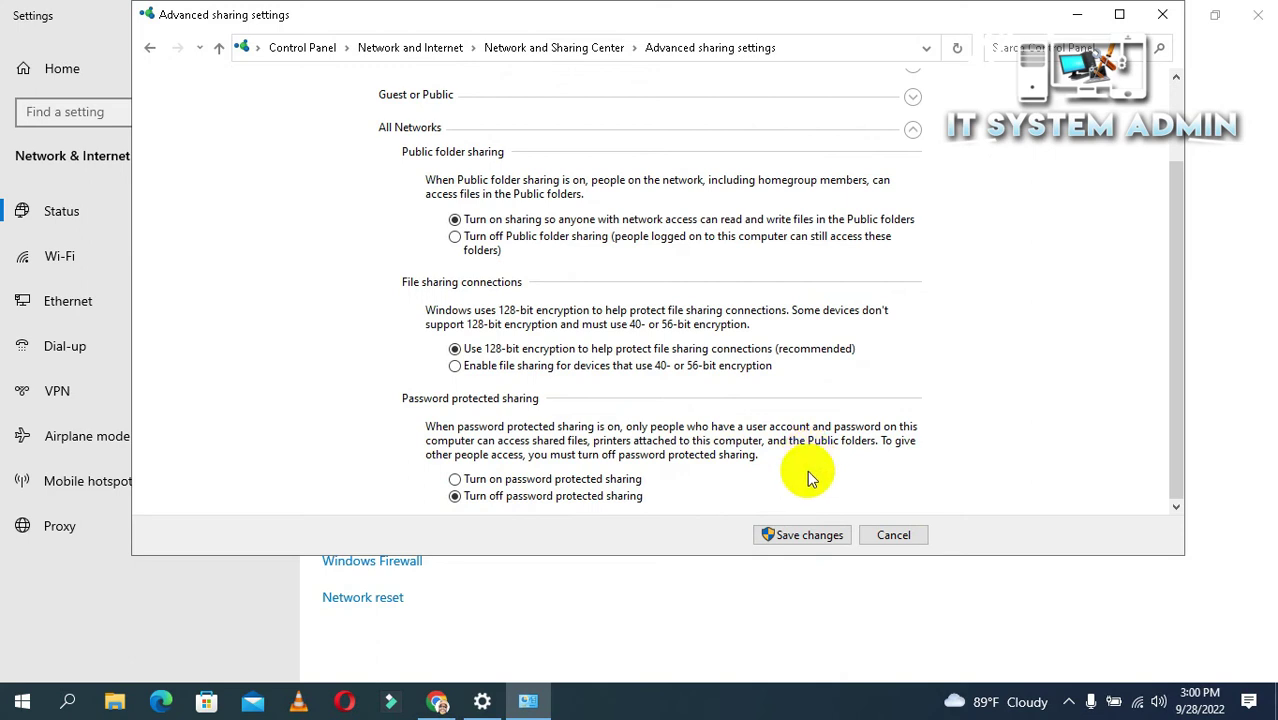
click(812, 537)
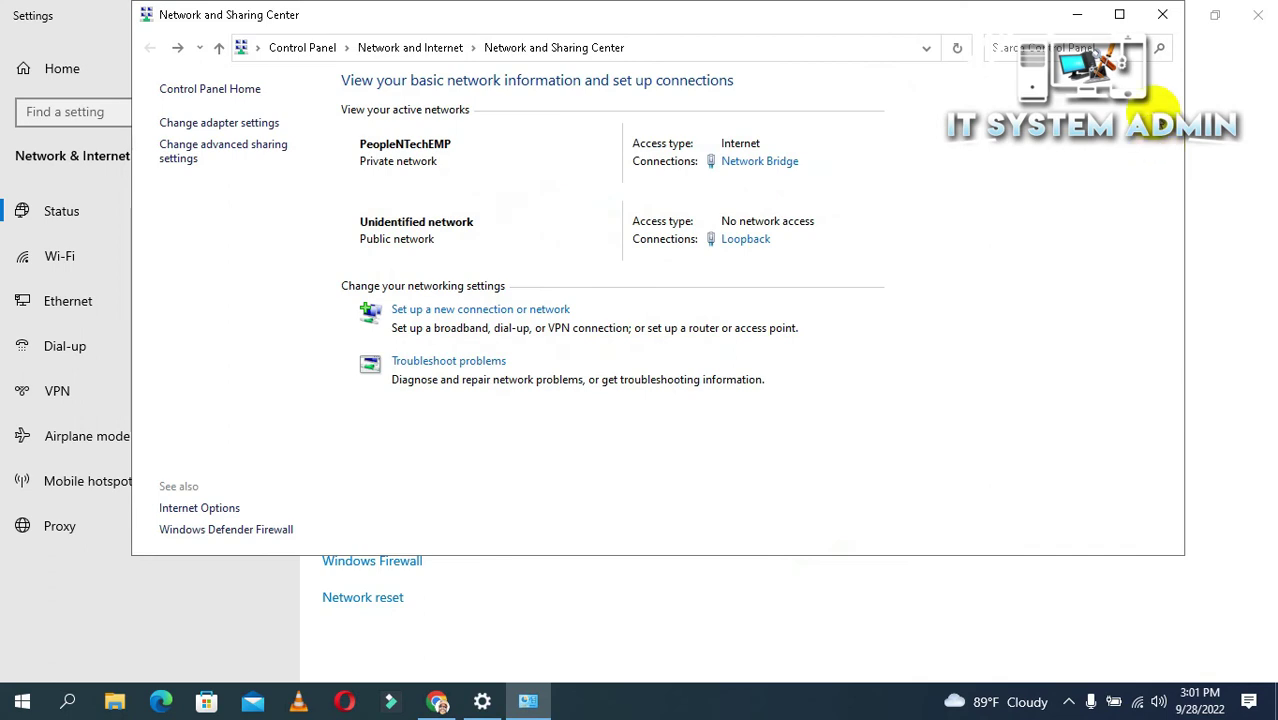
click(1163, 17)
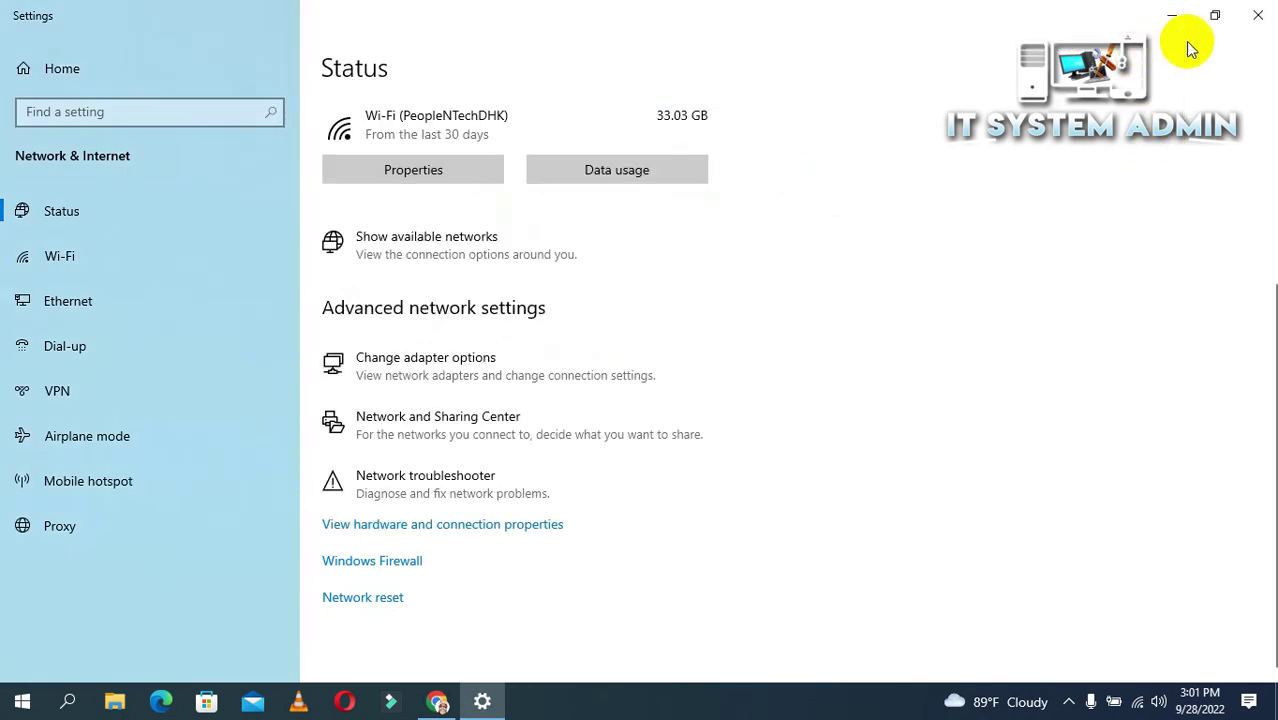
click(1257, 16)
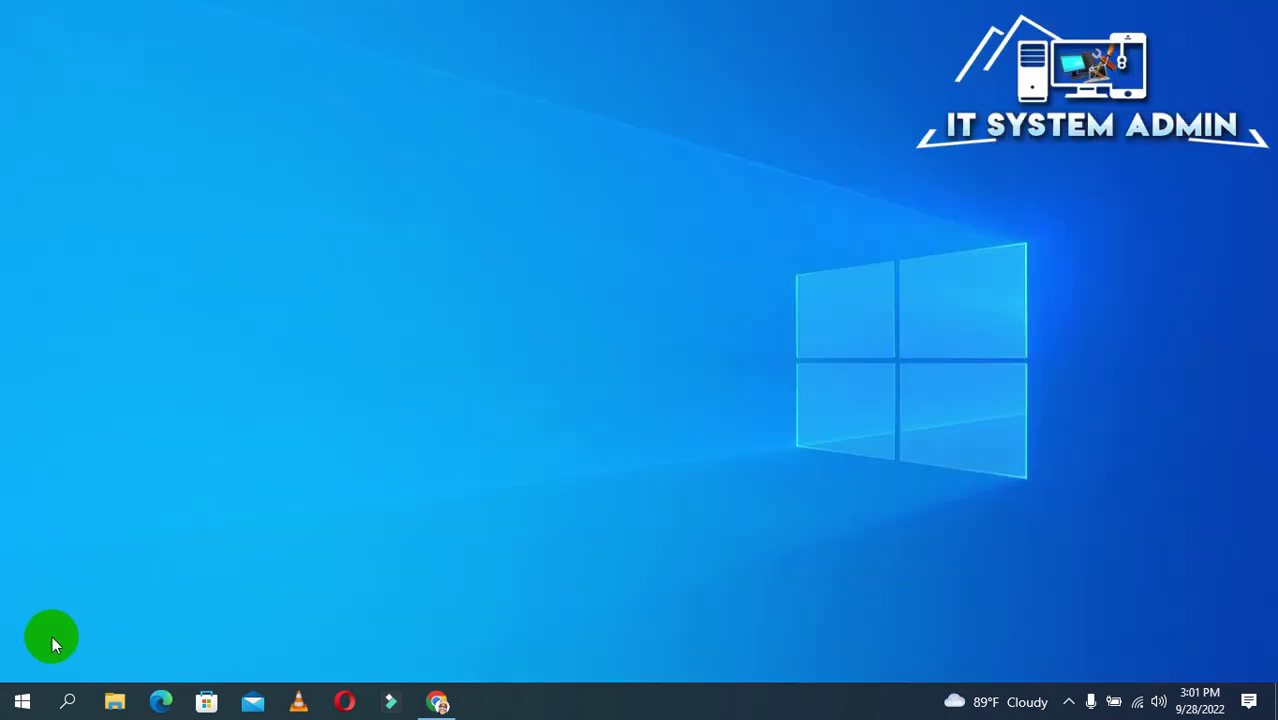
Open the network computer \\10.17.64.213 from the Run dialog.
right_click(33, 692)
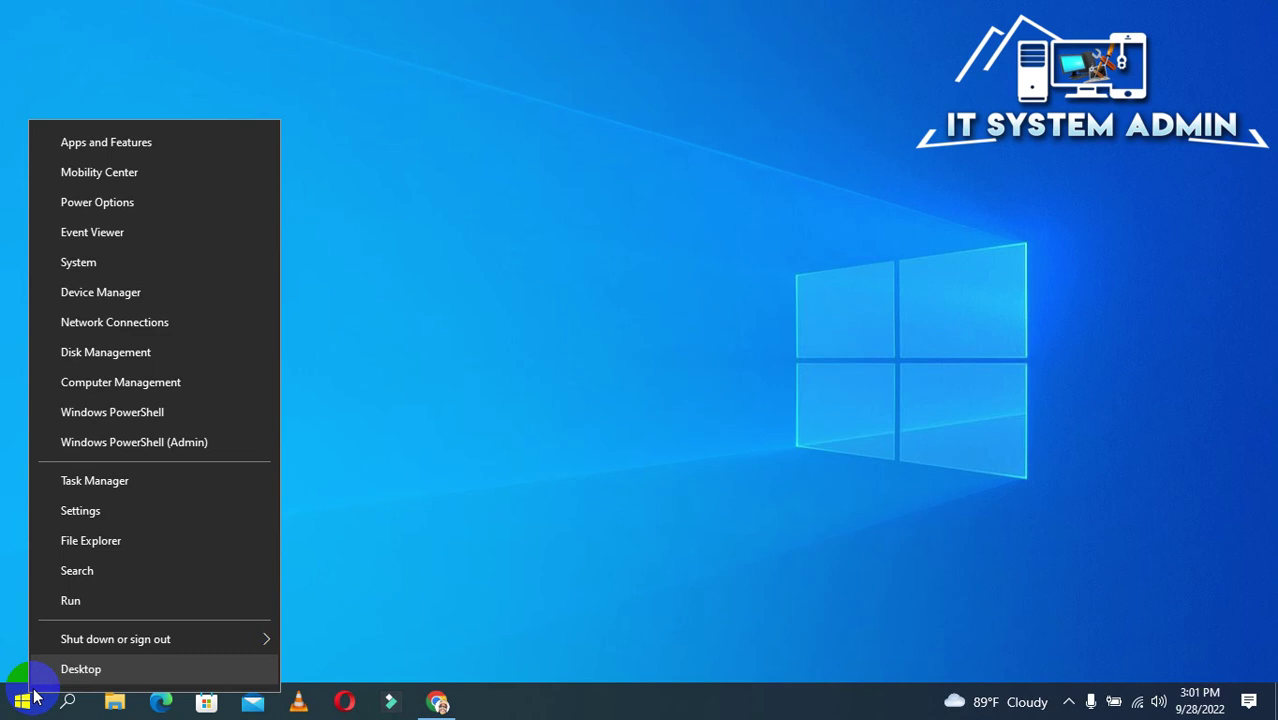
click(97, 604)
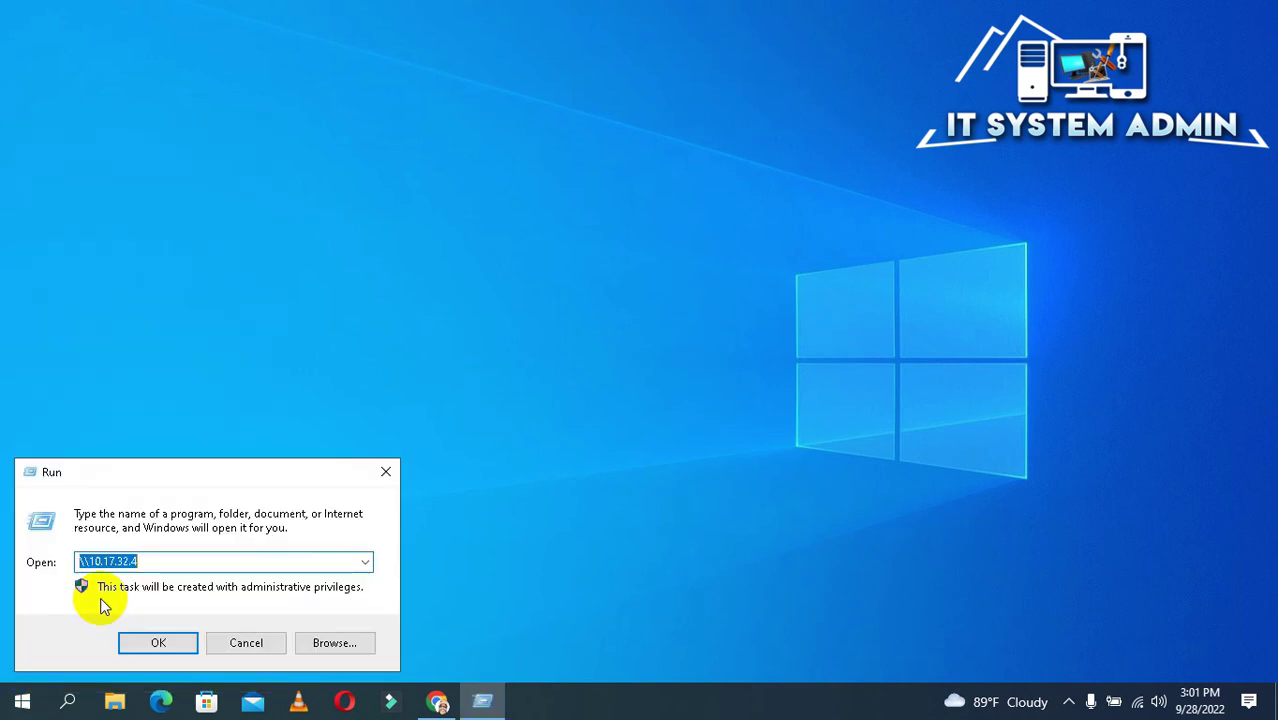
text(\10.17.32)
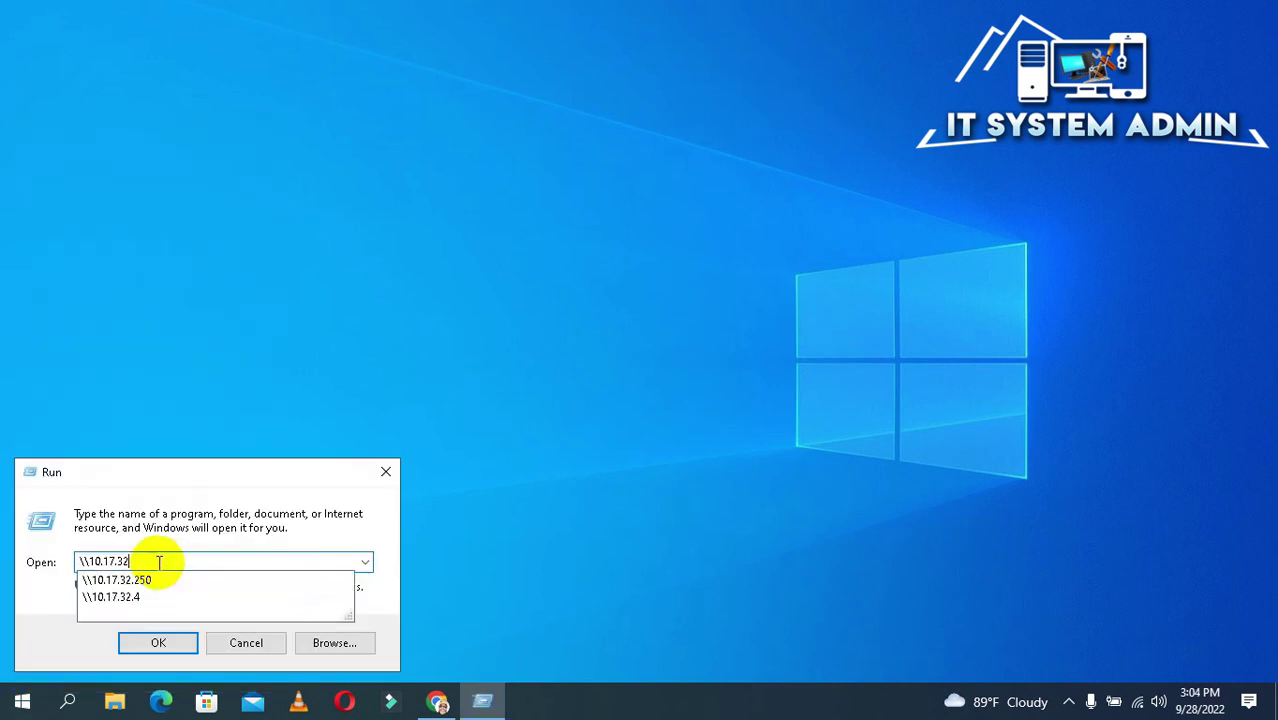
key(BackSpace)
key(BackSpace)
key(BackSpace)
key(BackSpace)
key(BackSpace)
key(BackSpace)
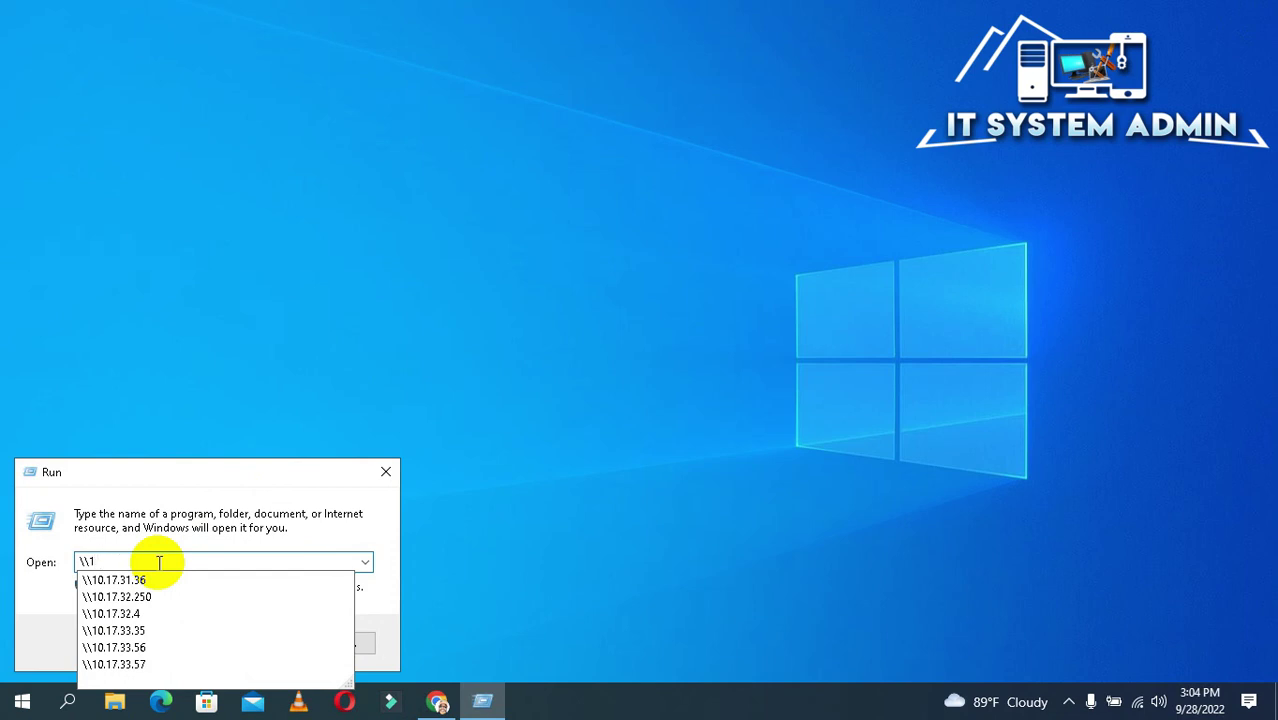
key(BackSpace)
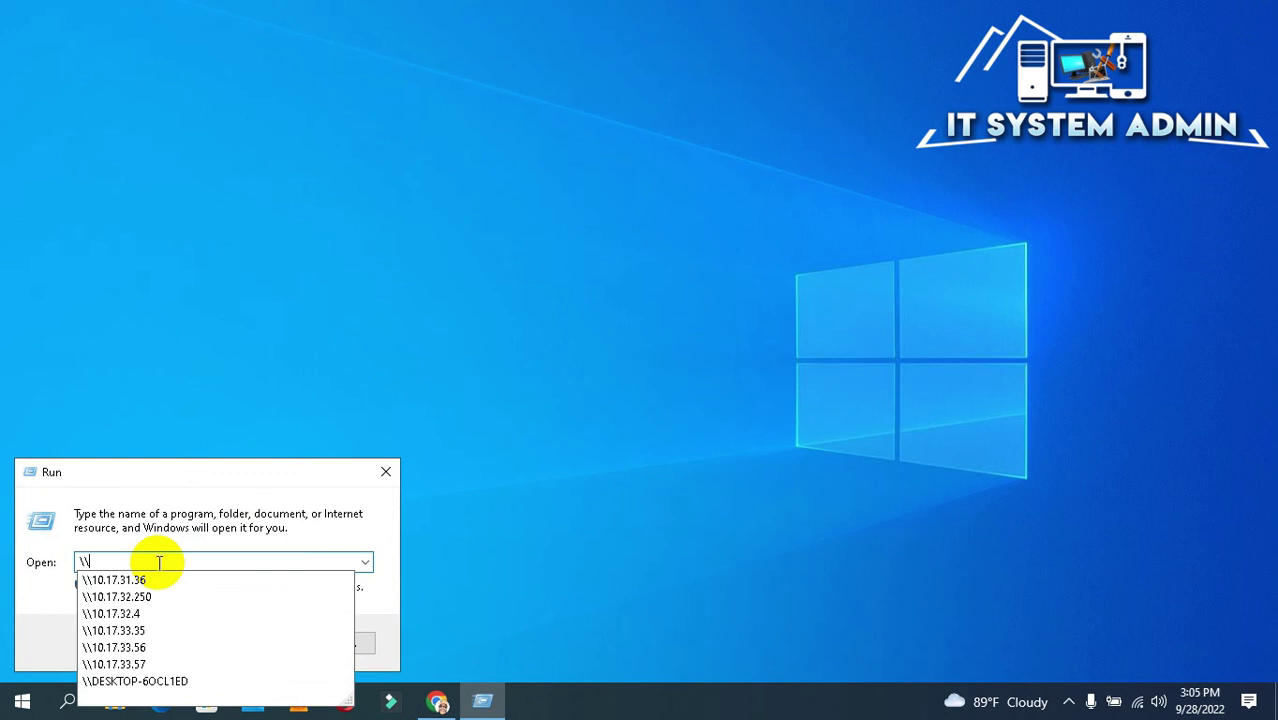
text(10.)
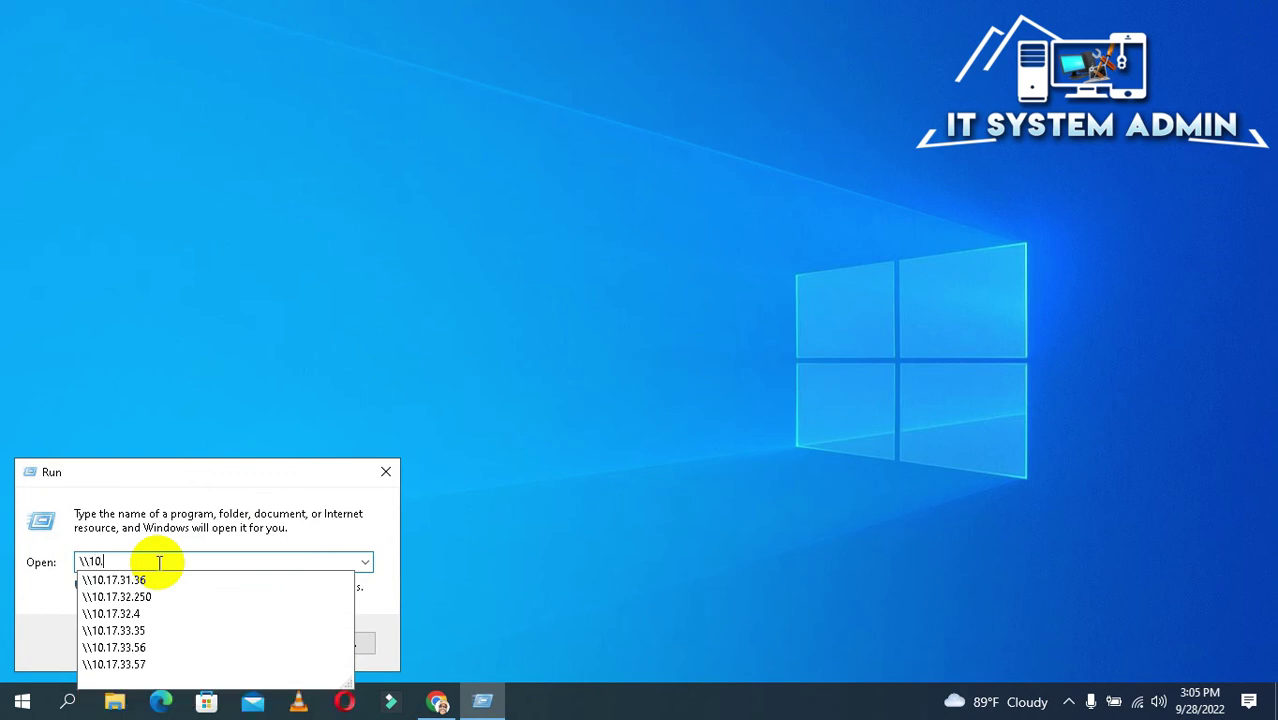
text(17.64.213)
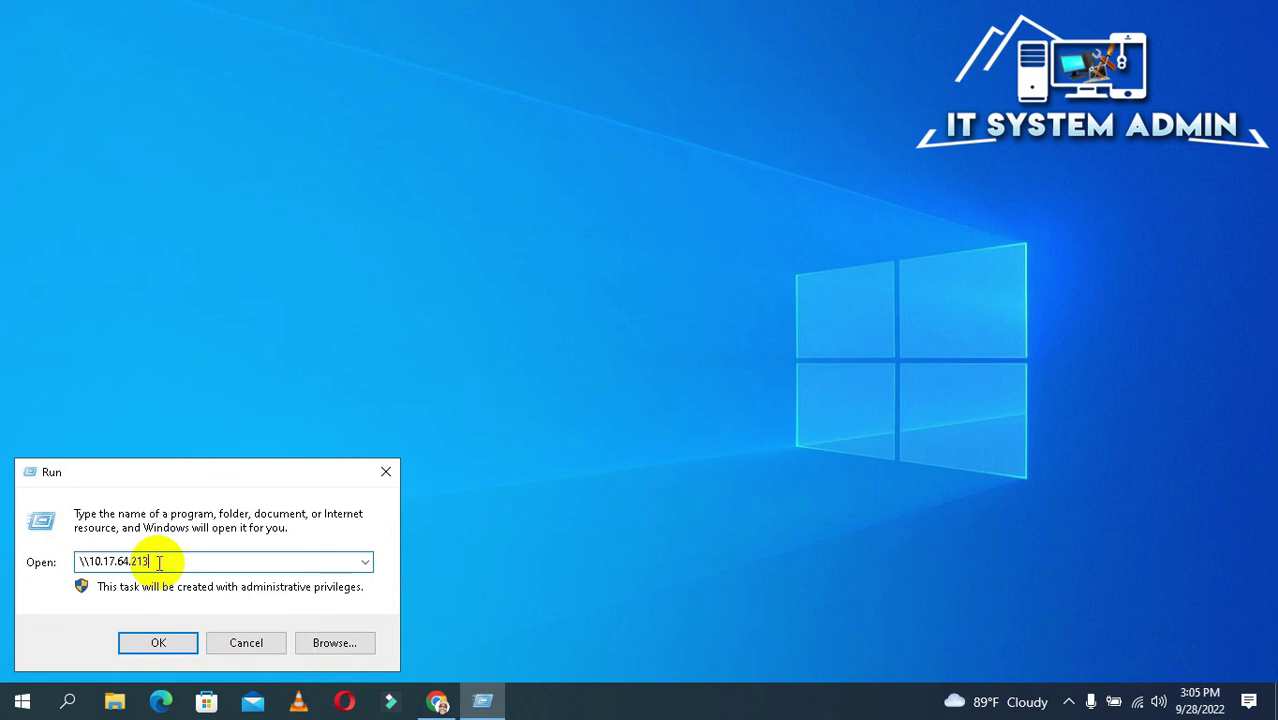
click(157, 643)
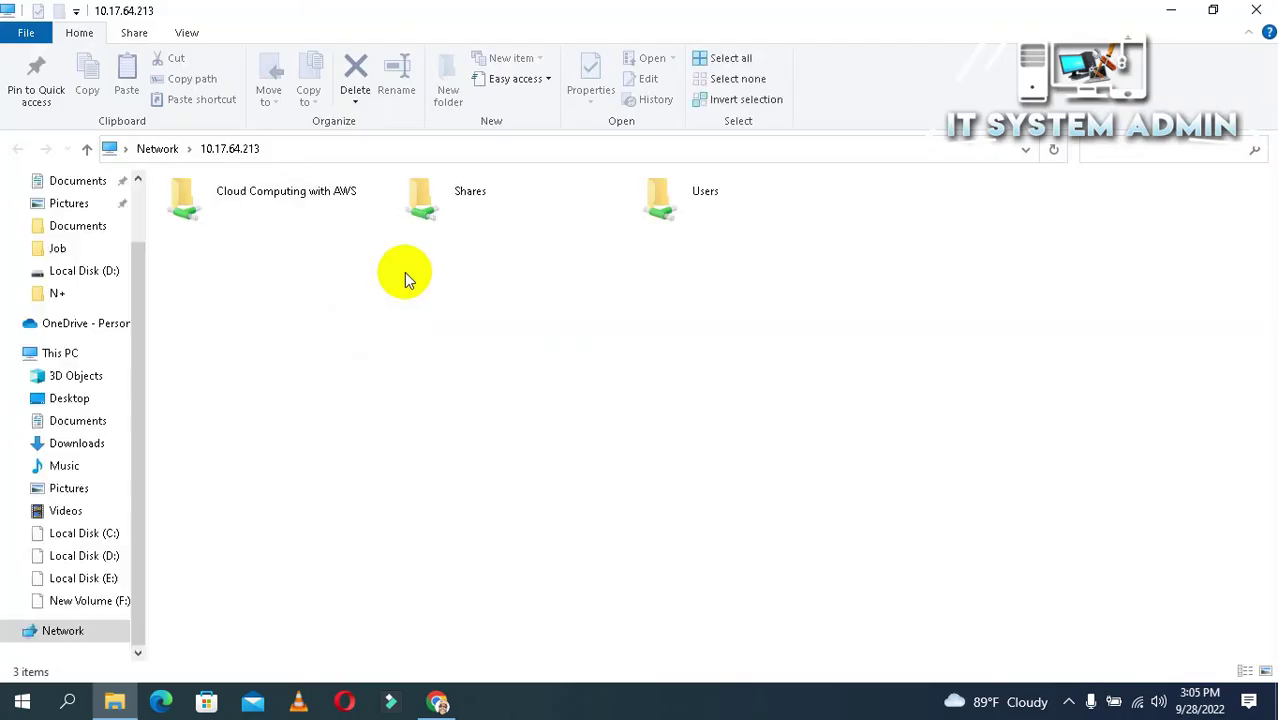
Check access to the shared folder Cloud Computing with AWS, go back up to the list of shares and close the window.
click(303, 215)
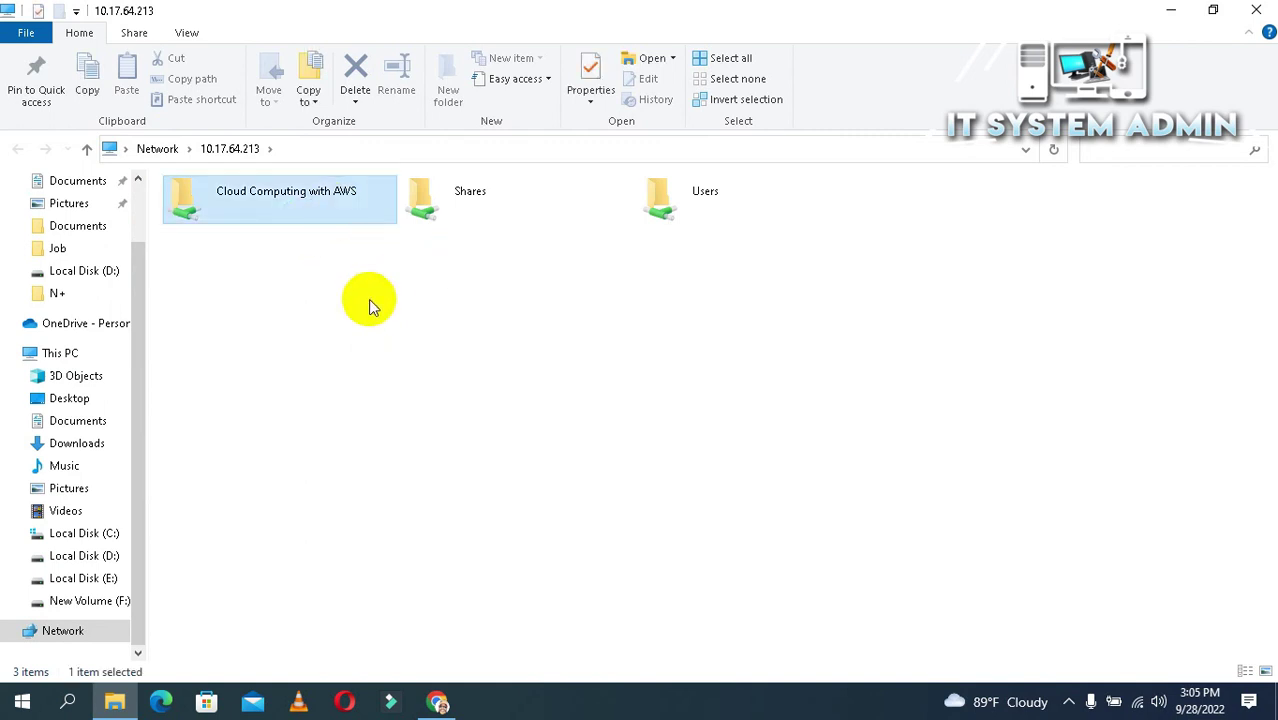
double_click(328, 203)
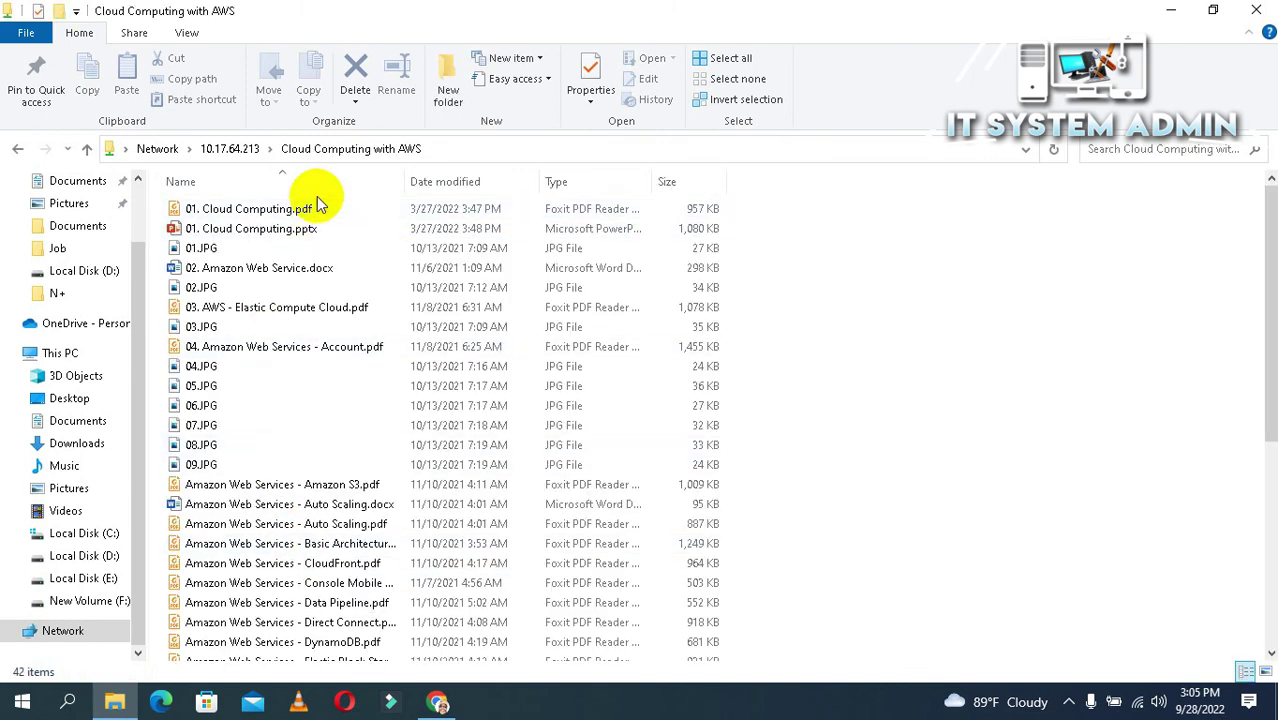
click(88, 148)
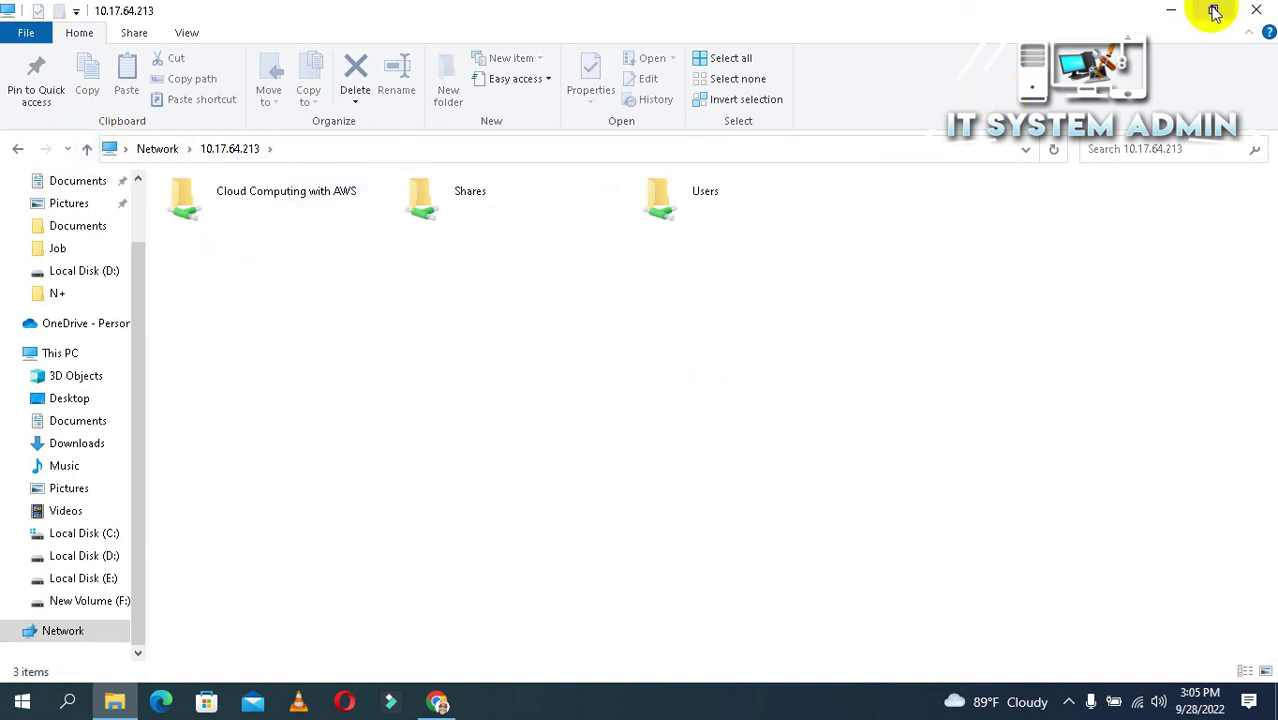
click(1254, 12)
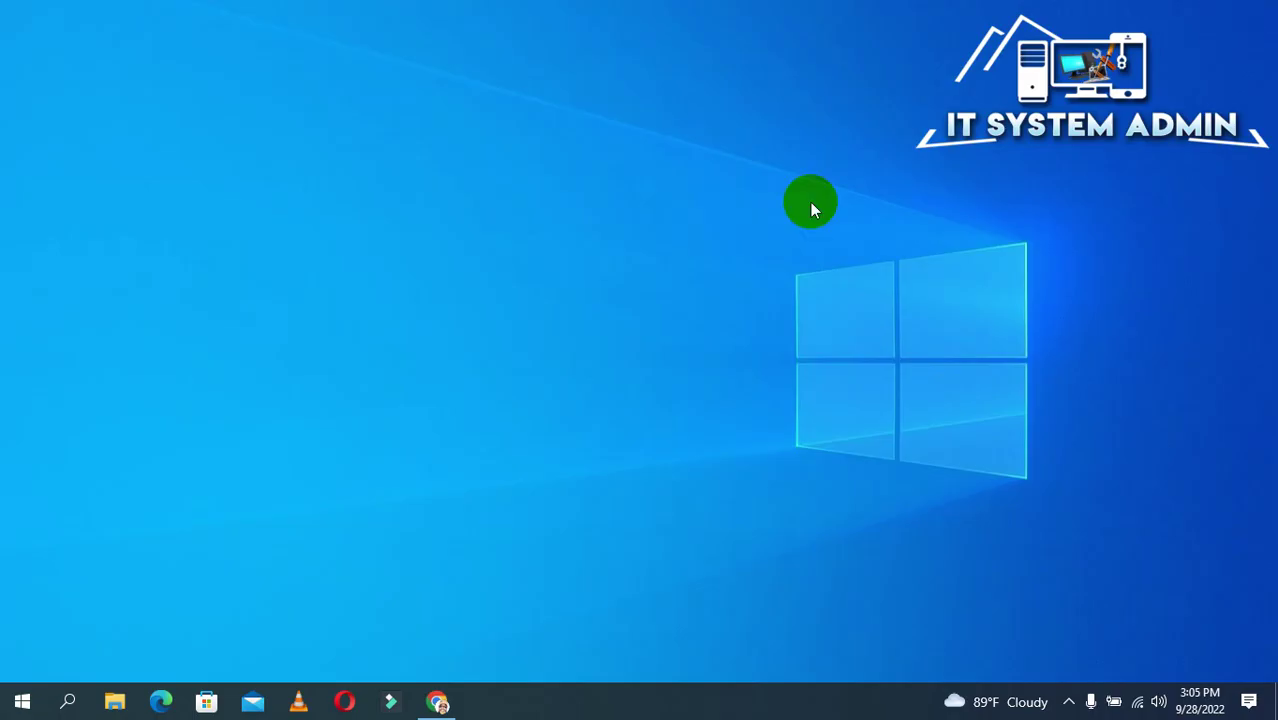